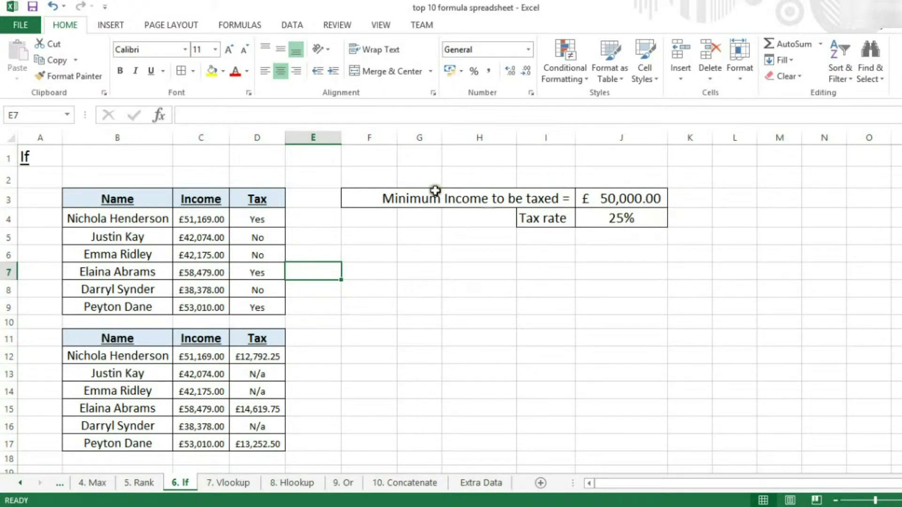
Review D4's existing Yes/No formula, the first person's income and the £50,000.00 threshold.
click(259, 220)
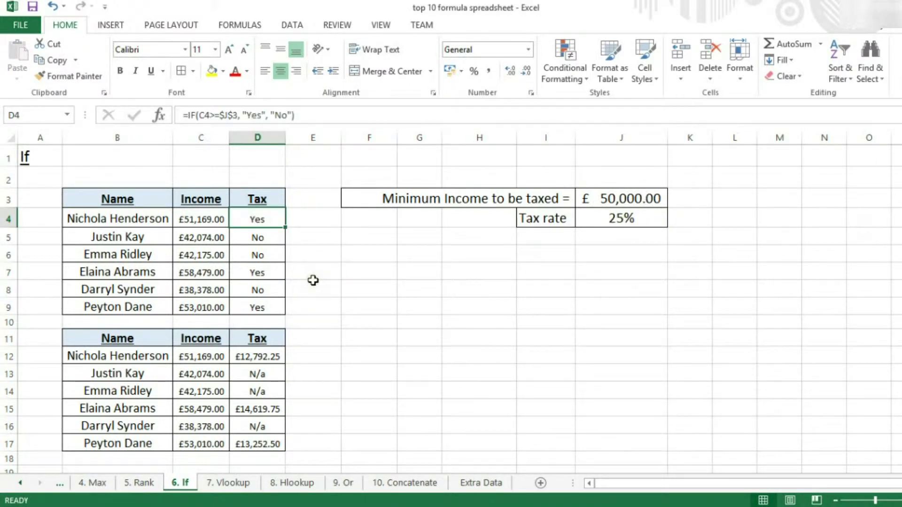
click(211, 224)
drag(116, 224, 177, 222)
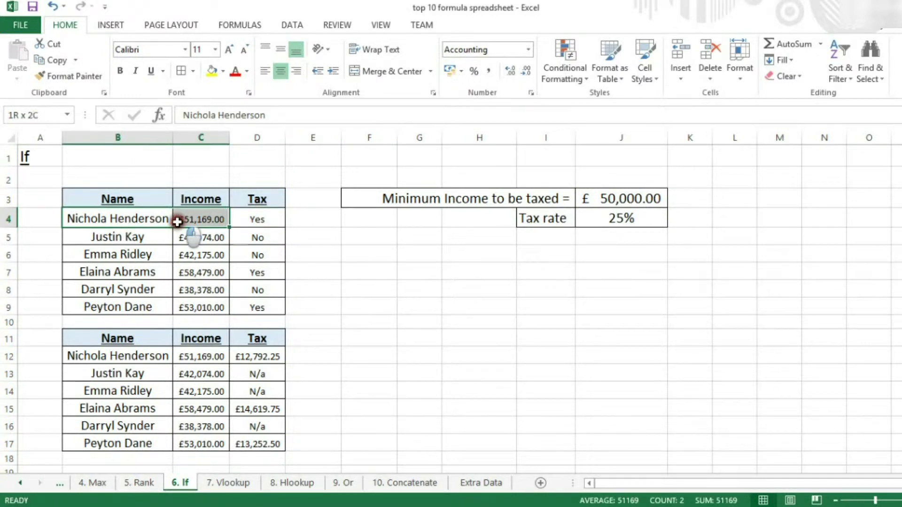
click(512, 198)
drag(513, 198, 586, 197)
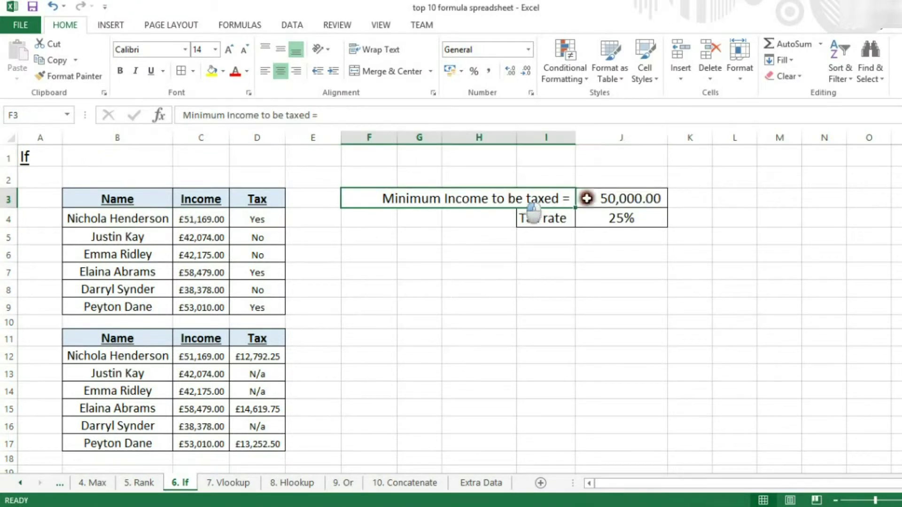
click(624, 199)
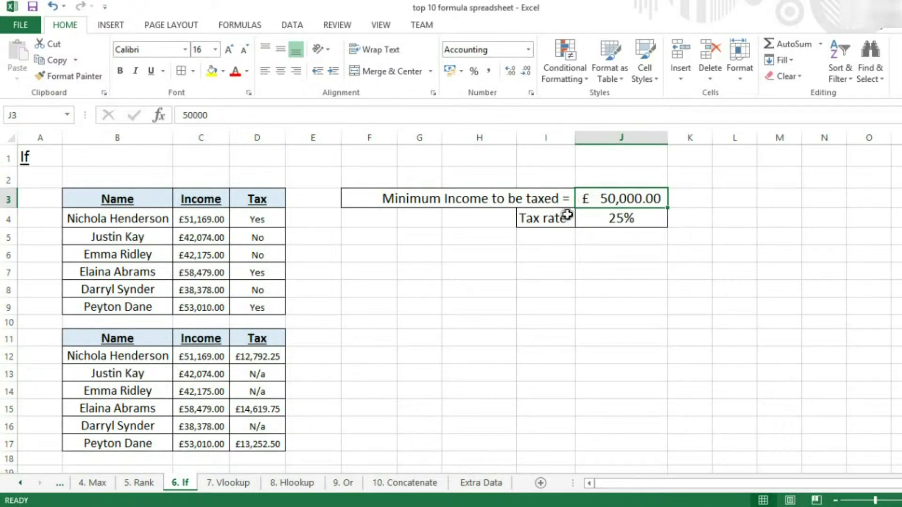
click(250, 220)
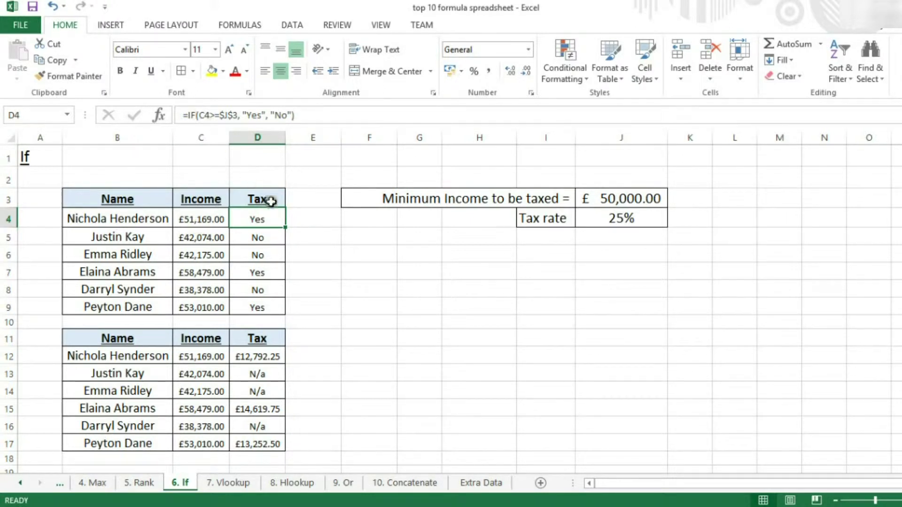
Begin retyping D4's formula as =IF(C4 using the autocompleted IF function.
key(F2)
text(=IF)
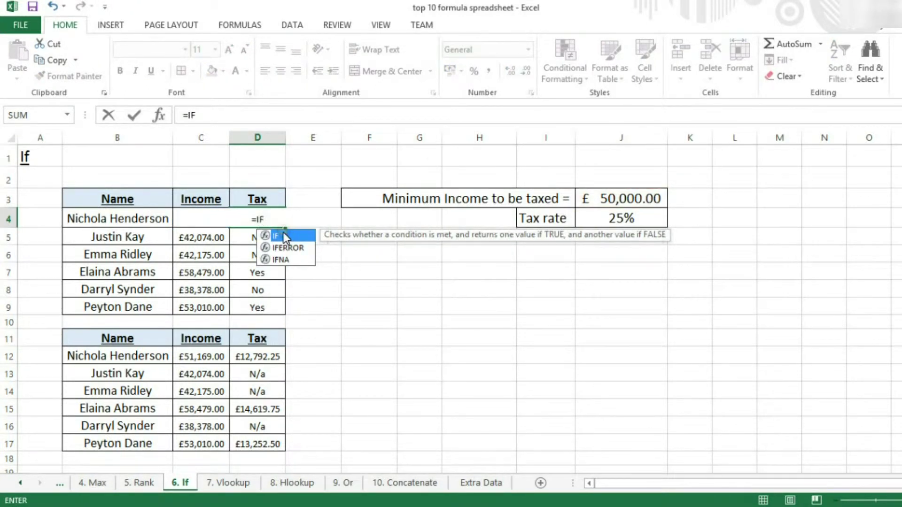
double_click(284, 233)
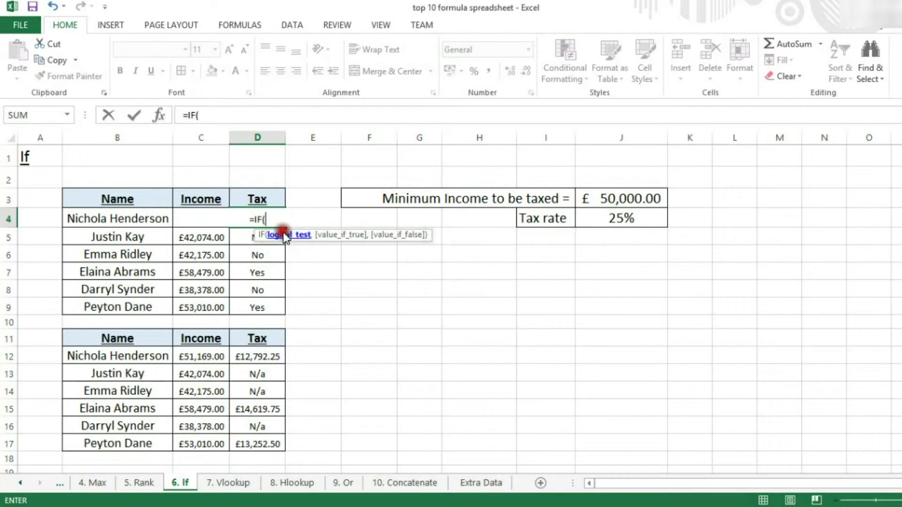
click(201, 116)
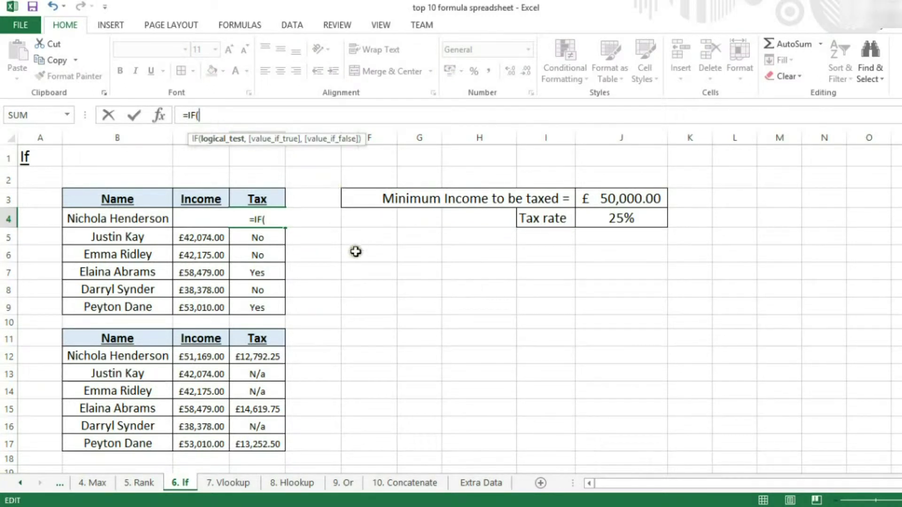
click(181, 220)
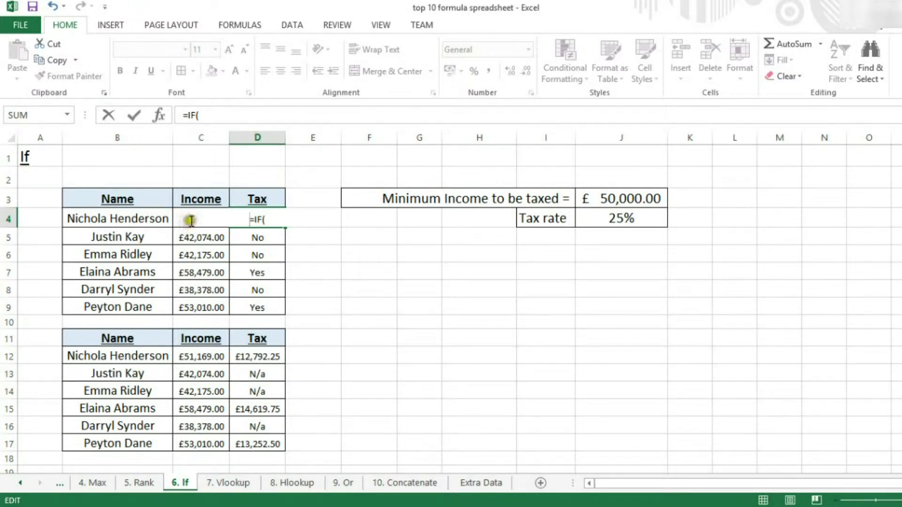
click(213, 120)
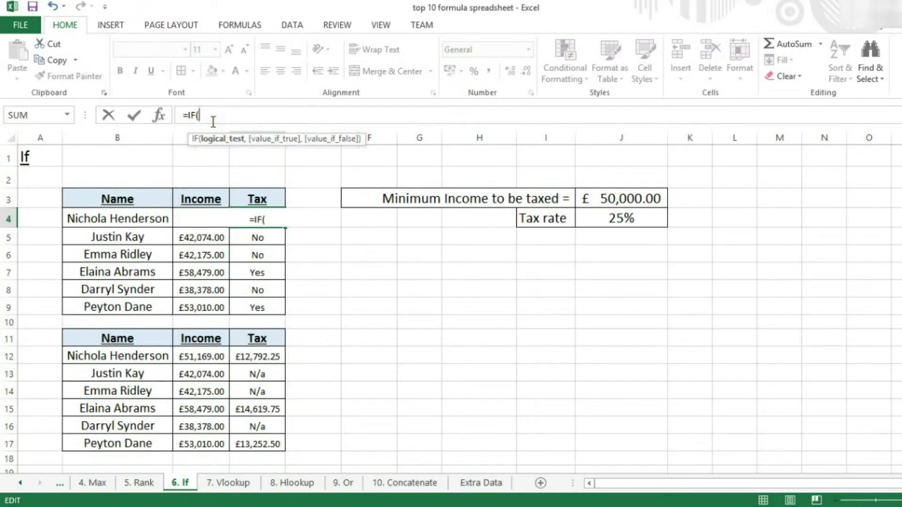
text(C4>=)
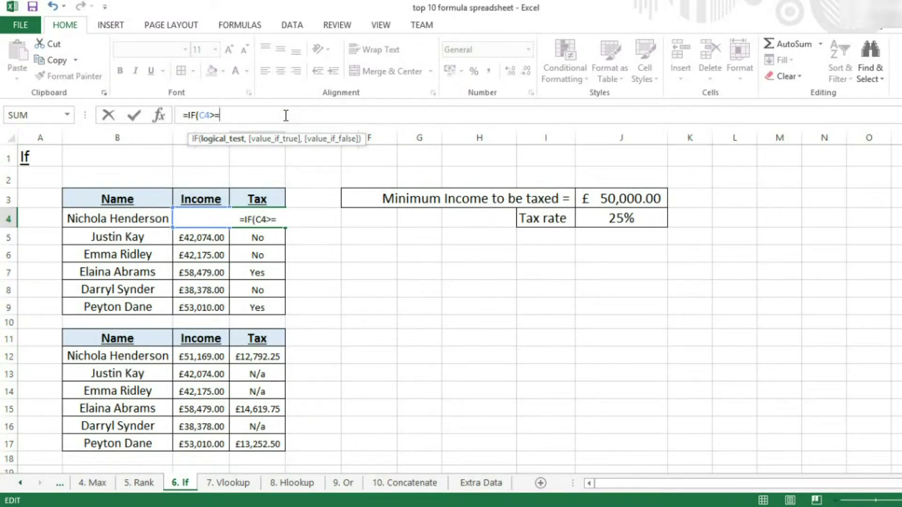
Extend D4's formula to compare C4 with absolute $J$3, returning "Yes" otherwise "No".
click(632, 196)
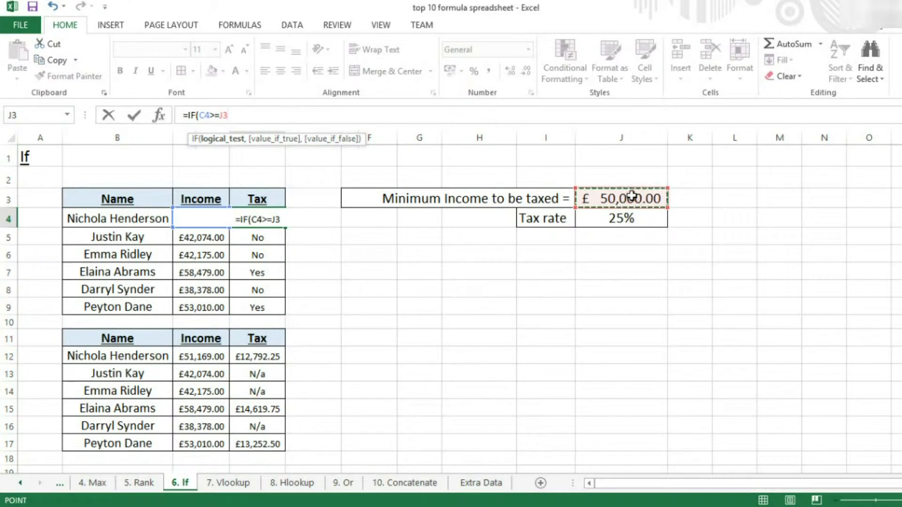
click(221, 115)
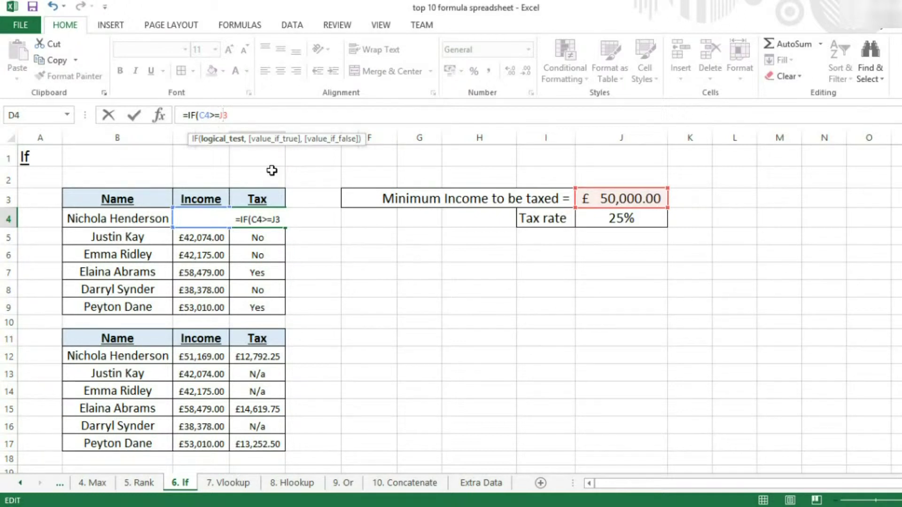
key(F4)
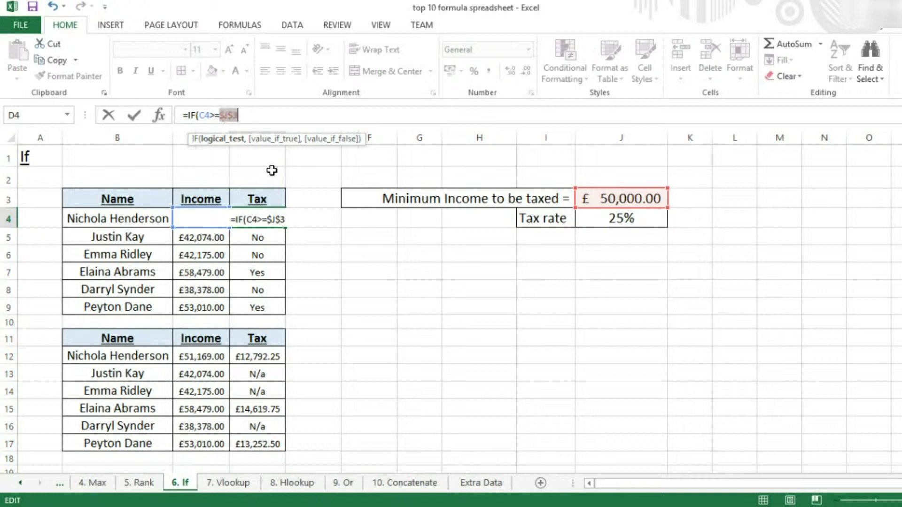
click(238, 115)
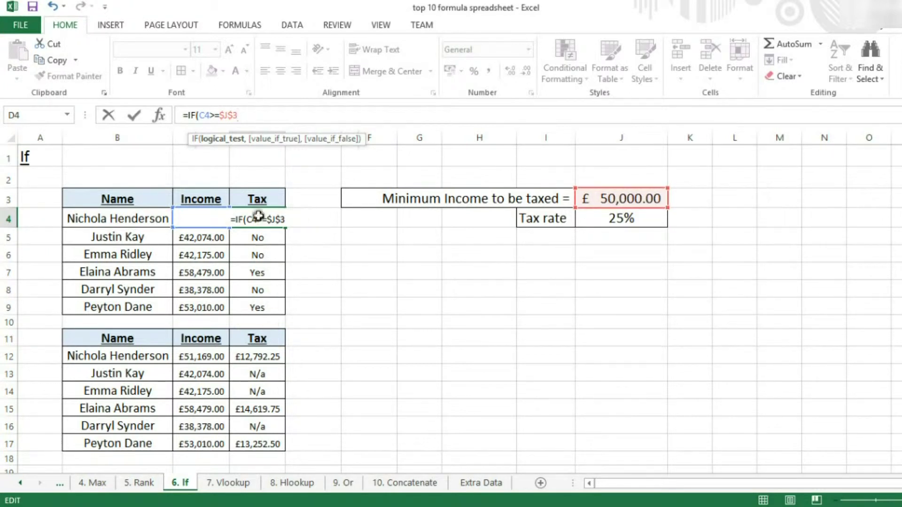
text(,)
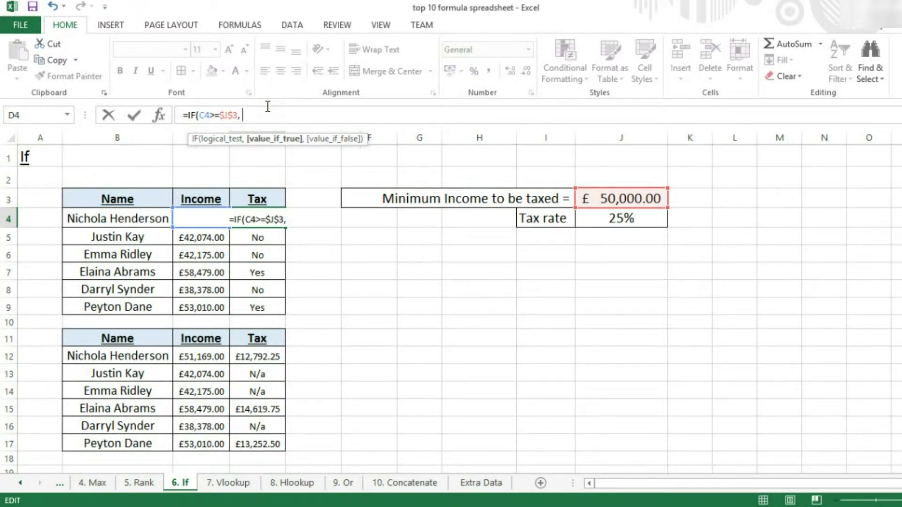
text(")
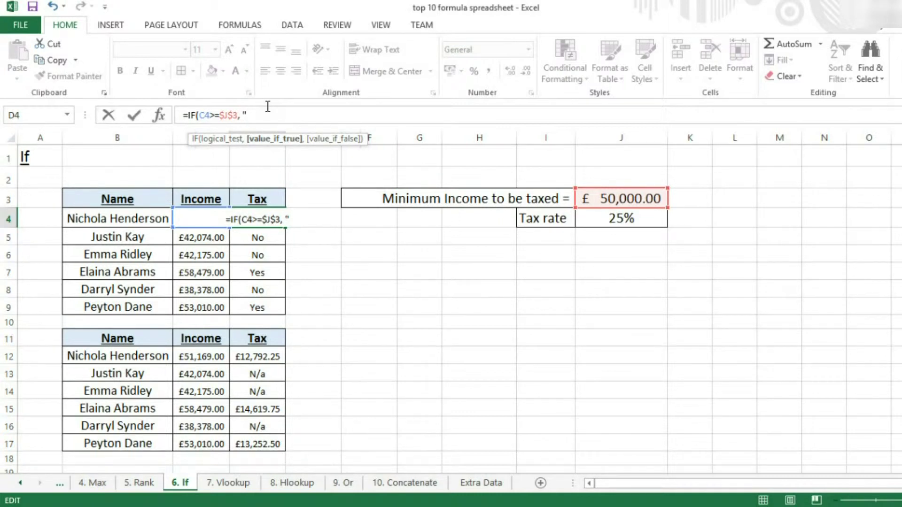
text(Yes)
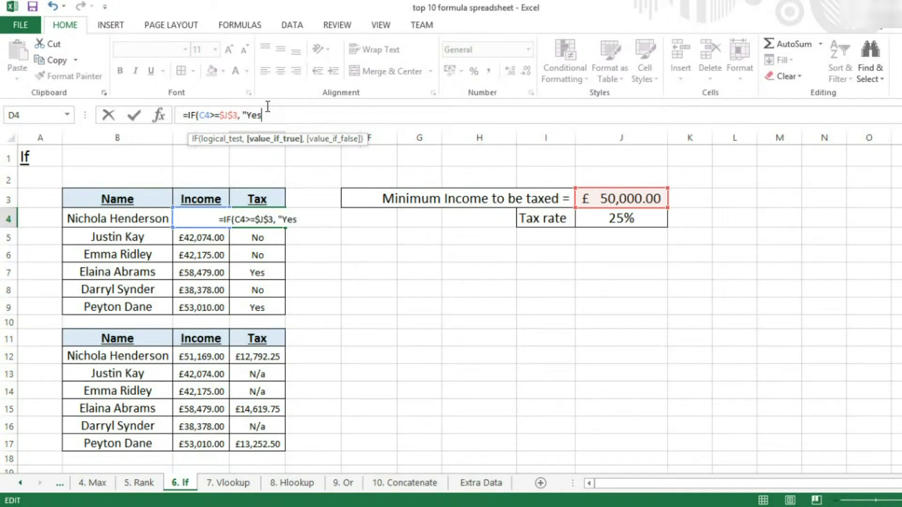
text(")
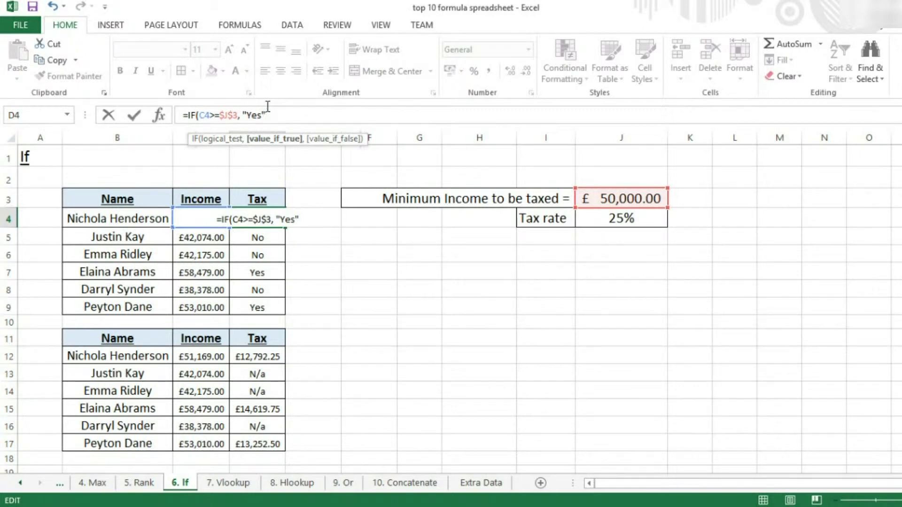
text(,")
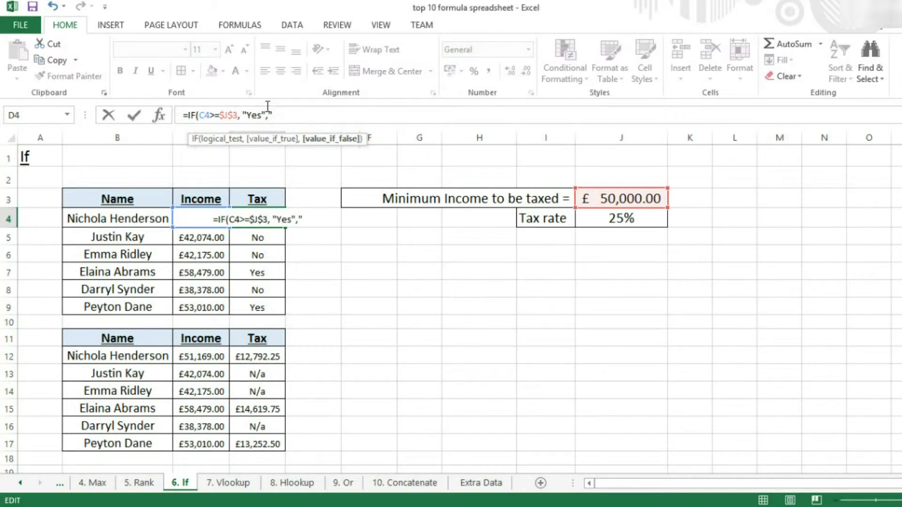
text(No)
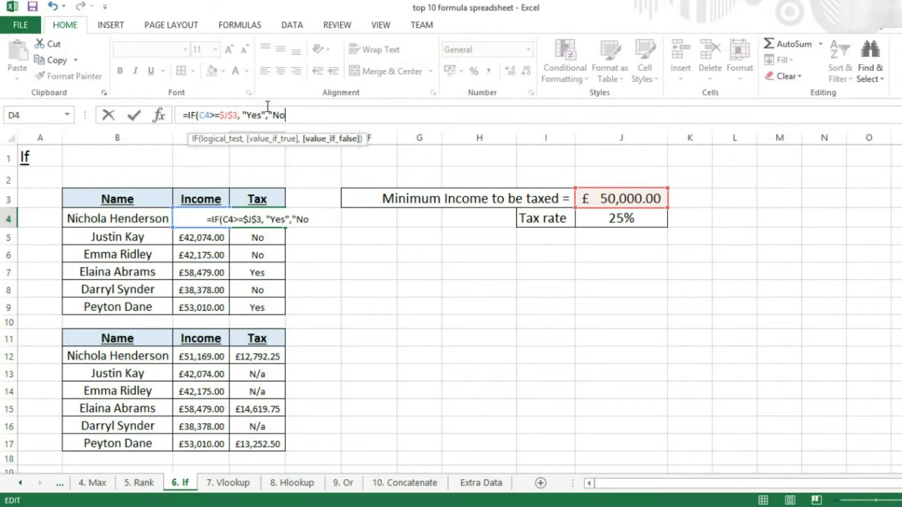
text())
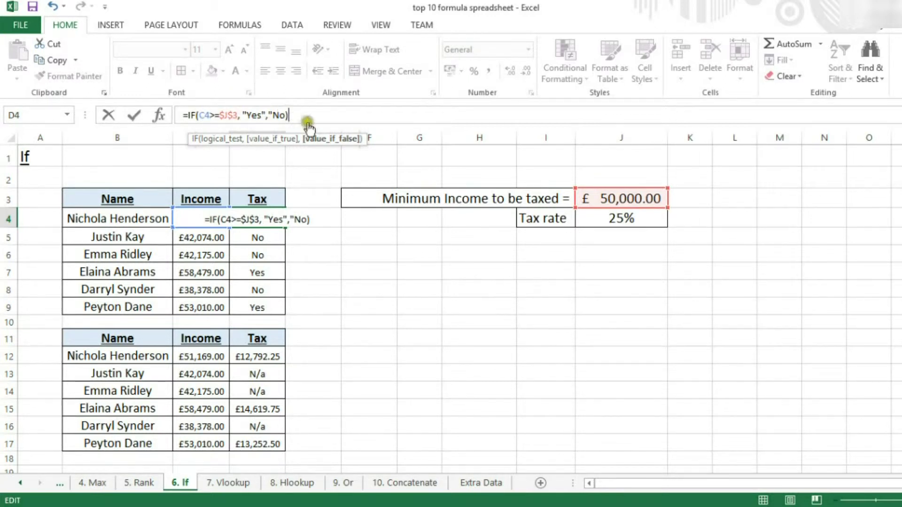
Commit D4's formula, accepting Excel's correction to =IF(C4>=$J$3,"Yes","No").
key(Return)
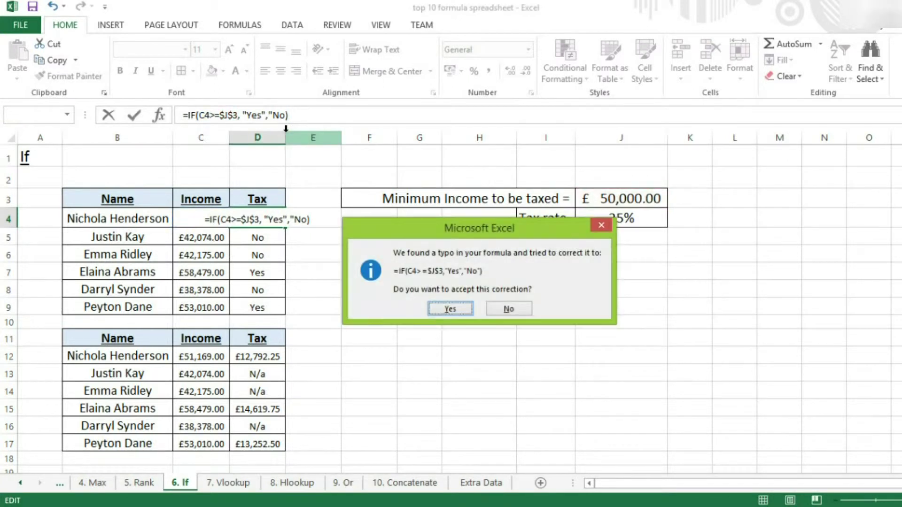
click(450, 309)
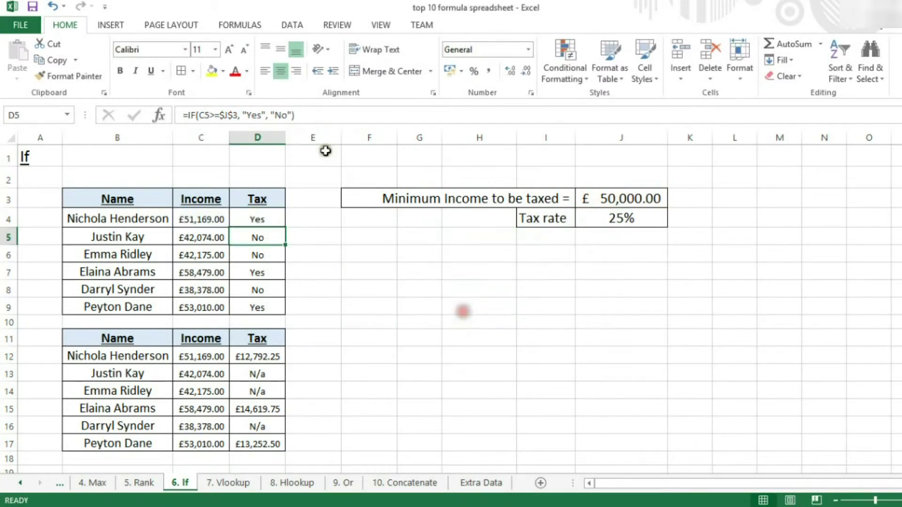
click(243, 116)
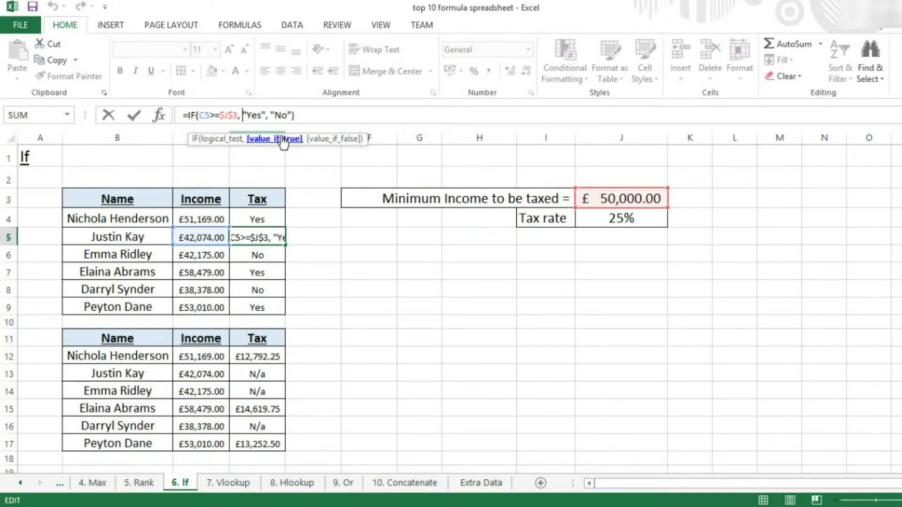
key(Return)
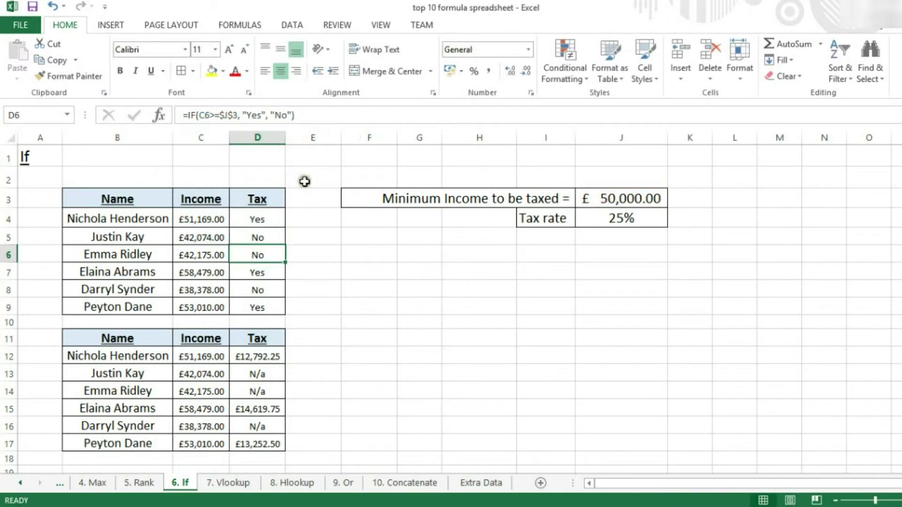
Fill the Yes/No formula down from D4 through D9.
click(253, 219)
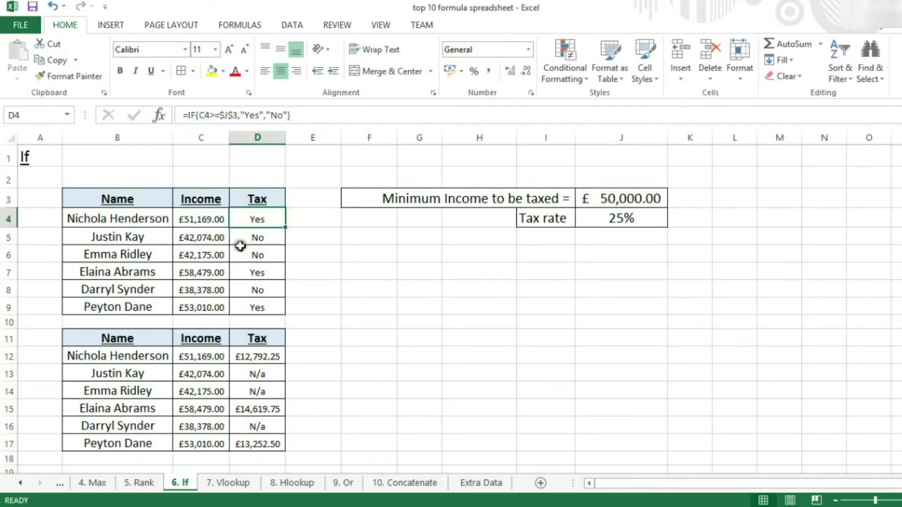
drag(284, 227, 280, 312)
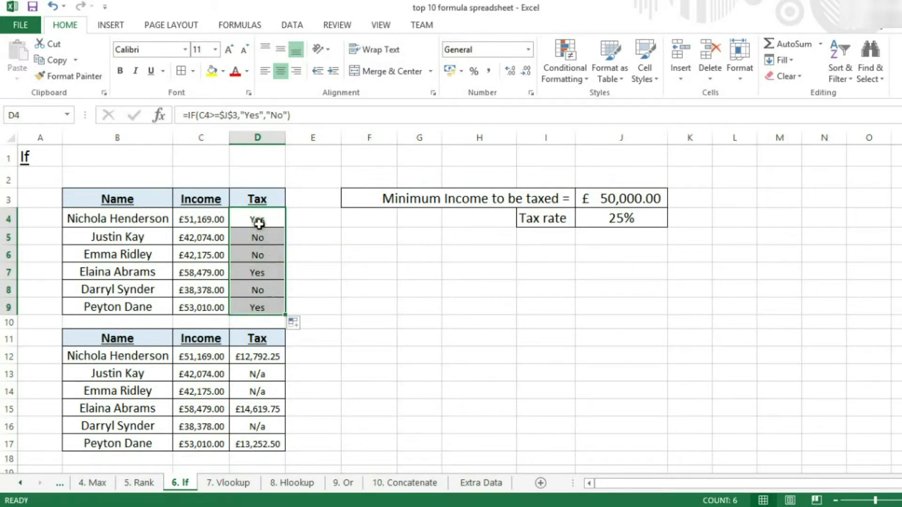
click(248, 237)
click(195, 217)
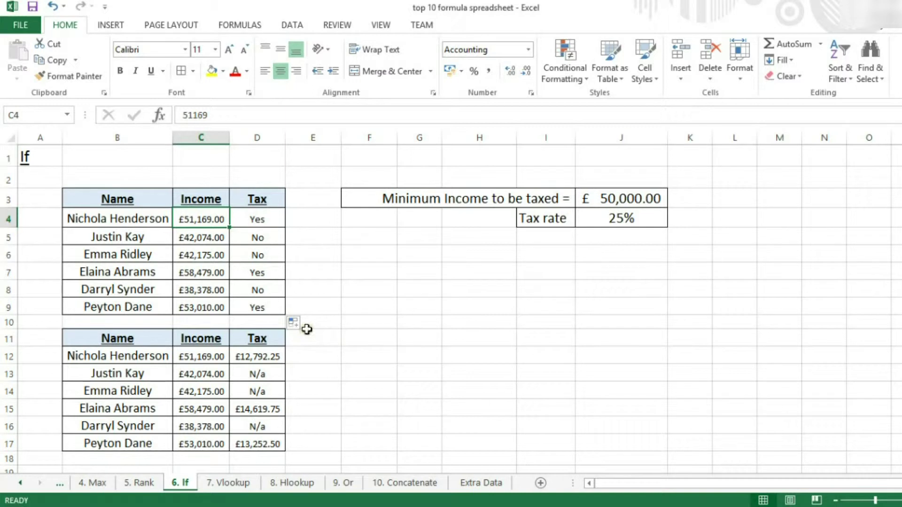
Change the first income in C4 to 49999 and confirm D4 now reads No.
text(49999)
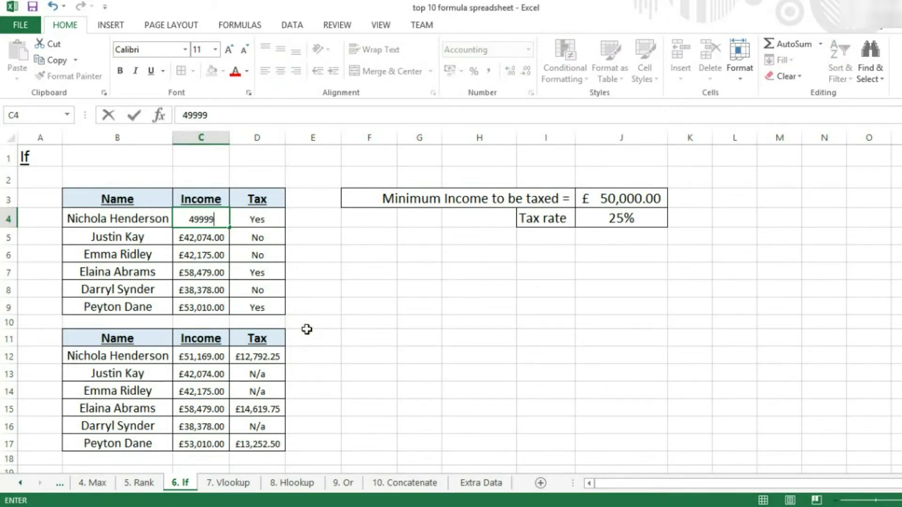
key(Return)
click(261, 218)
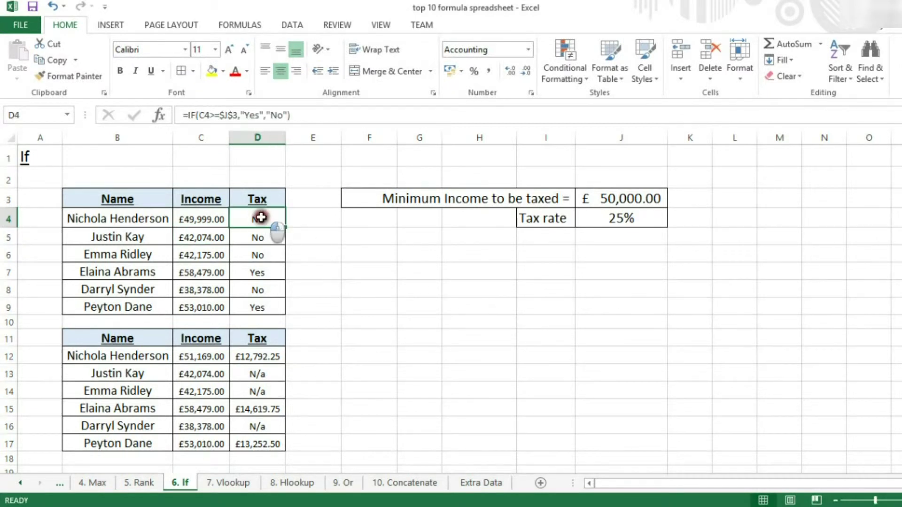
click(622, 196)
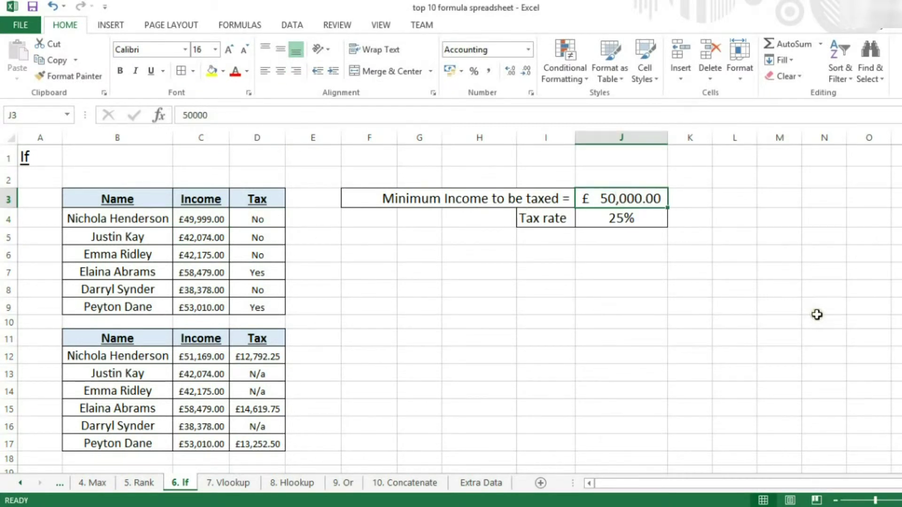
Set the minimum taxable income in J3 to 40,000 and review both recalculated Tax columns.
text(40000)
key(Return)
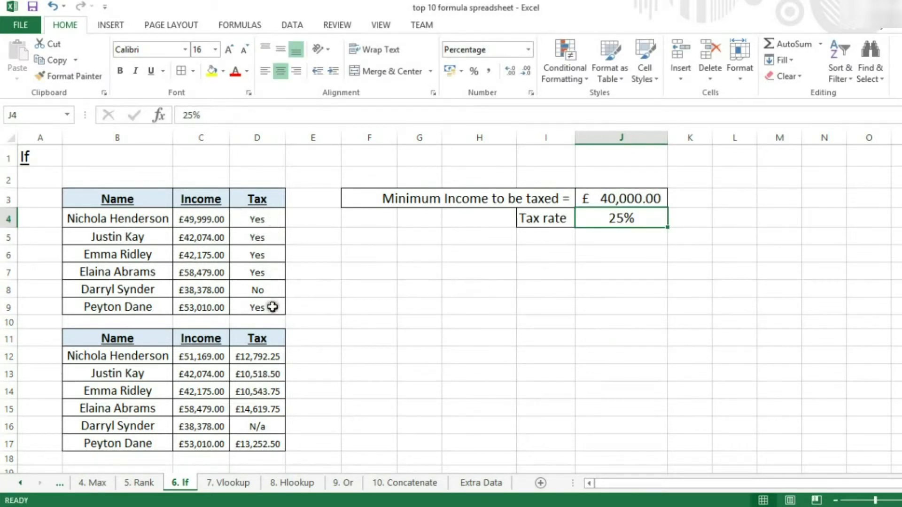
scroll(413, 386, down, 1)
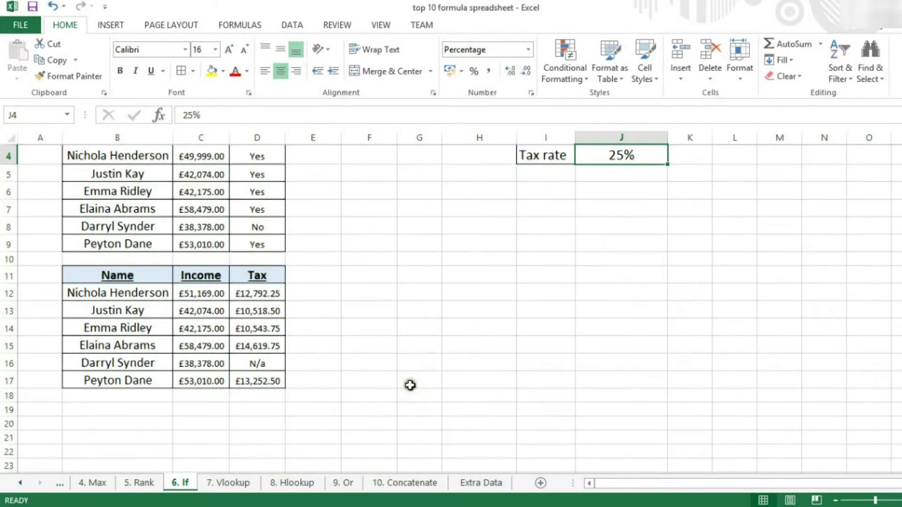
scroll(300, 355, up, 1)
scroll(316, 358, down, 1)
scroll(324, 352, up, 1)
click(627, 223)
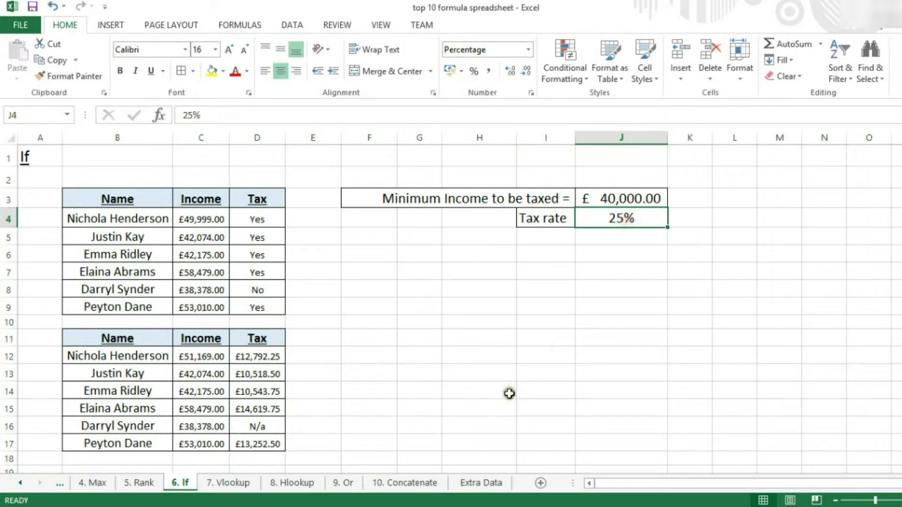
Inspect D12's tax formula, highlighting its C12*$J$4 calculation.
click(260, 359)
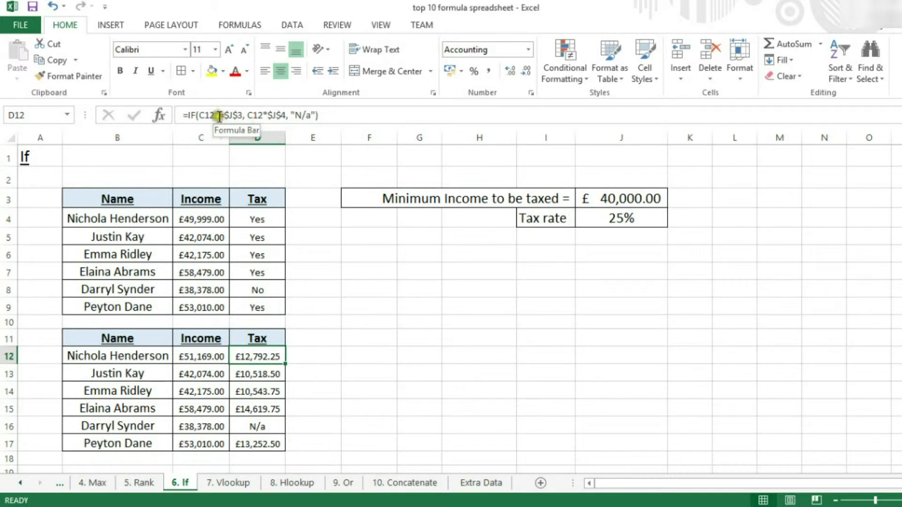
drag(247, 115, 286, 114)
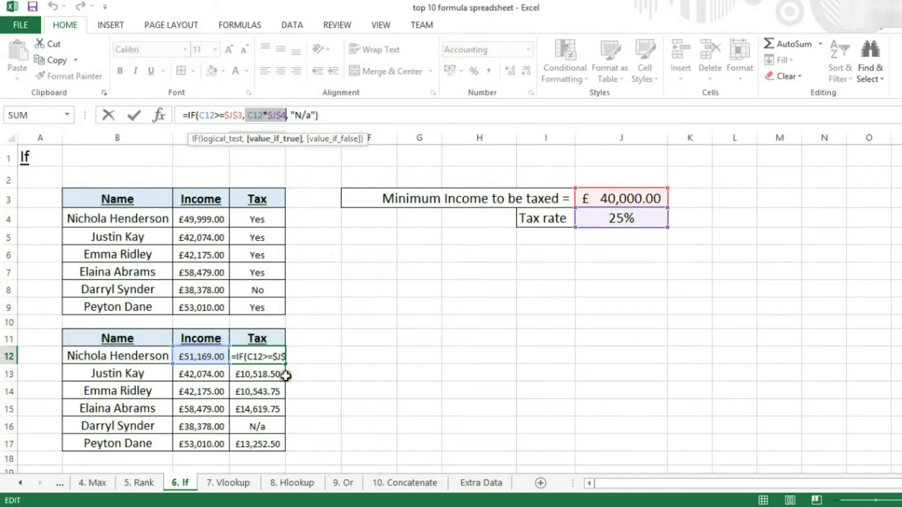
key(Return)
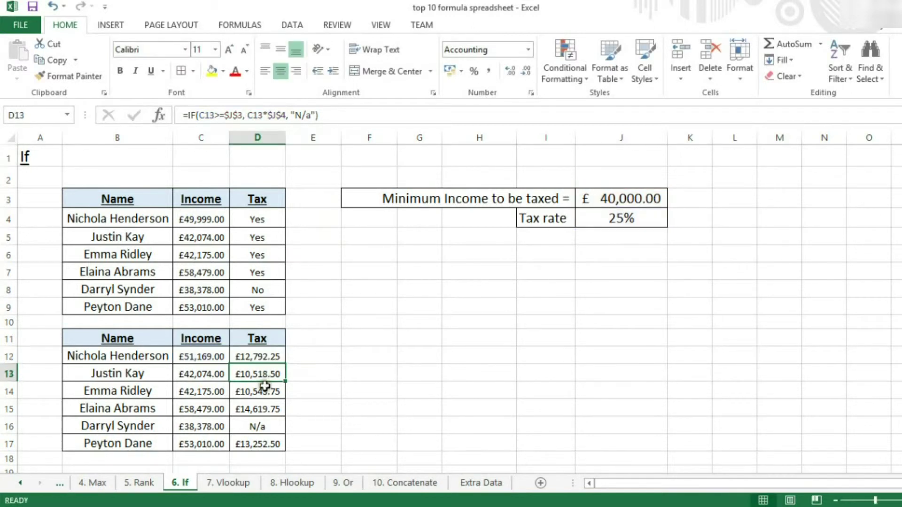
click(257, 356)
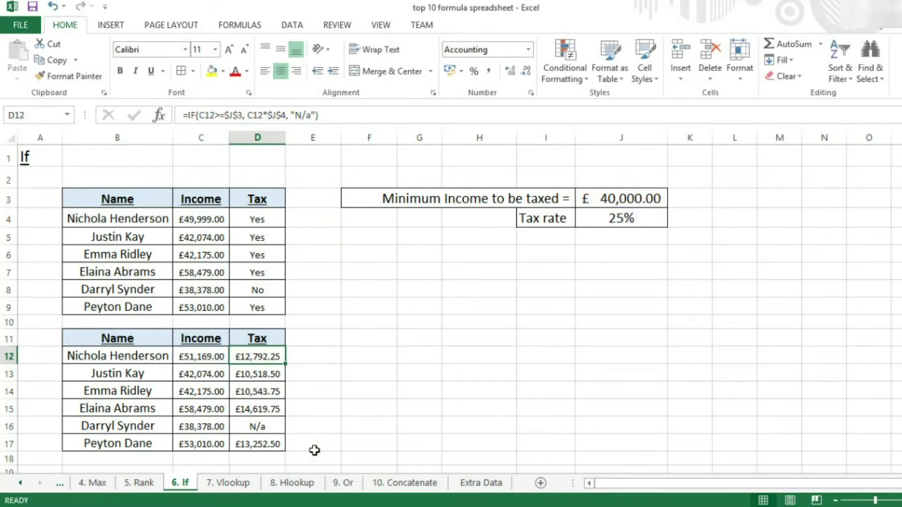
Set the threshold in J3 back to 50,000.
click(623, 199)
text(50,0)
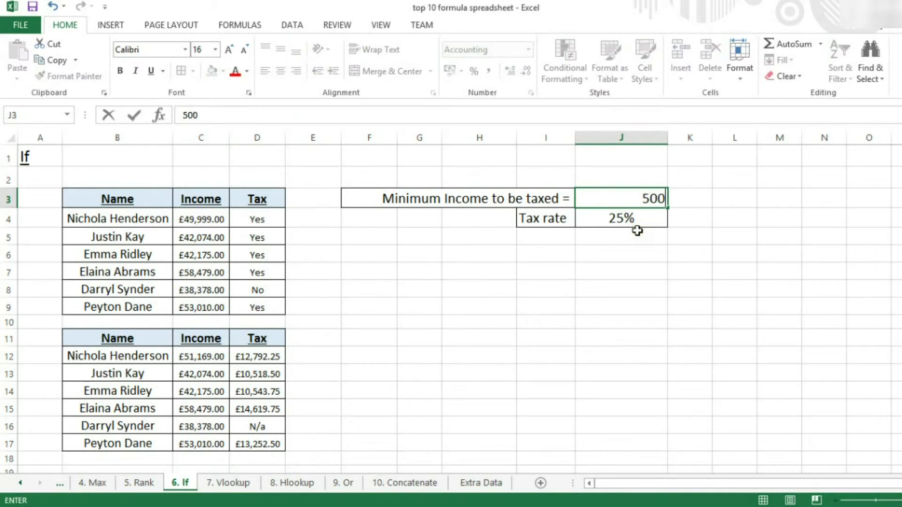
text(00)
key(Return)
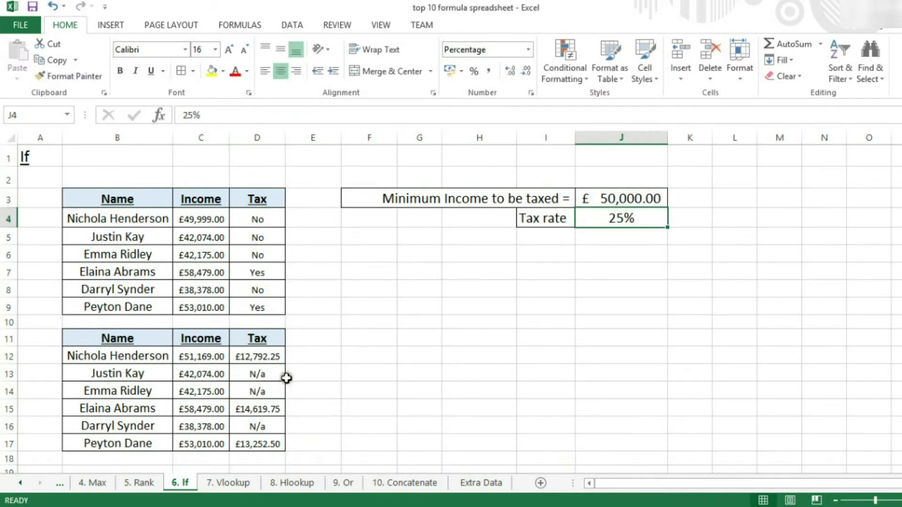
click(264, 356)
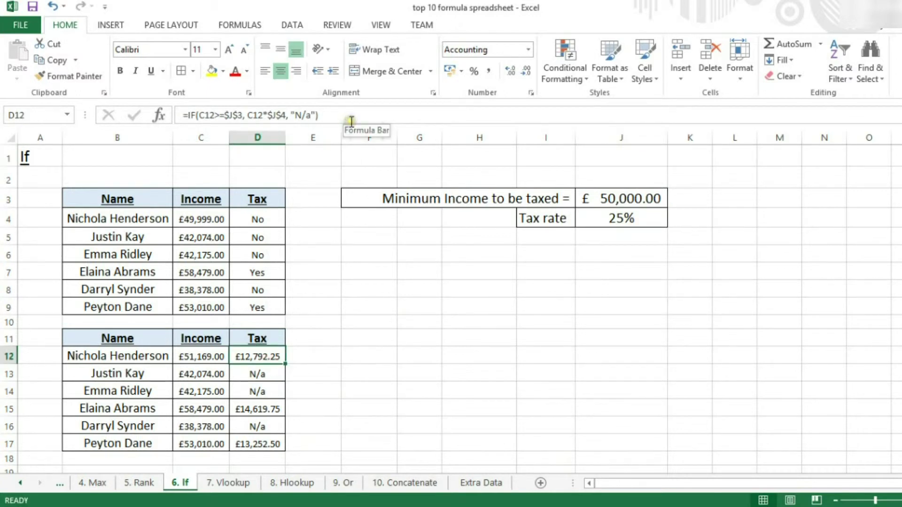
Clear D12's existing tax formula.
key(F2)
key(BackSpace)
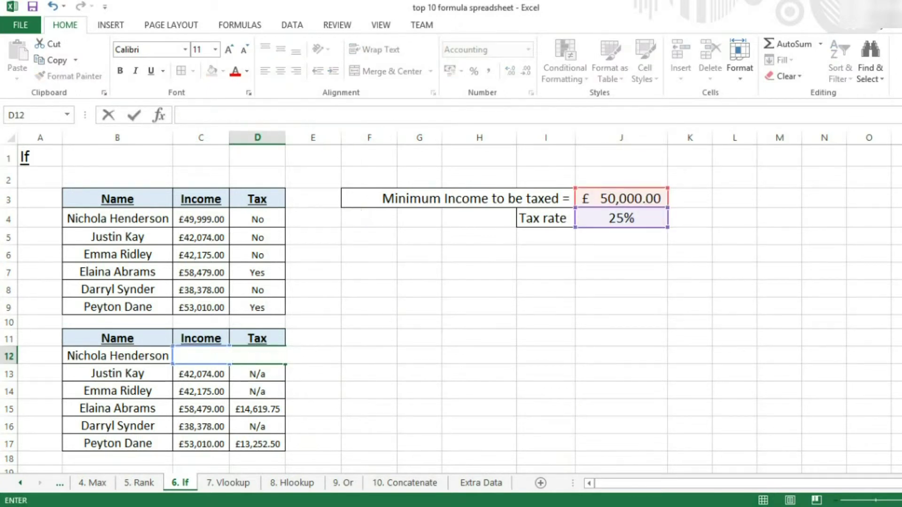
key(Return)
click(270, 352)
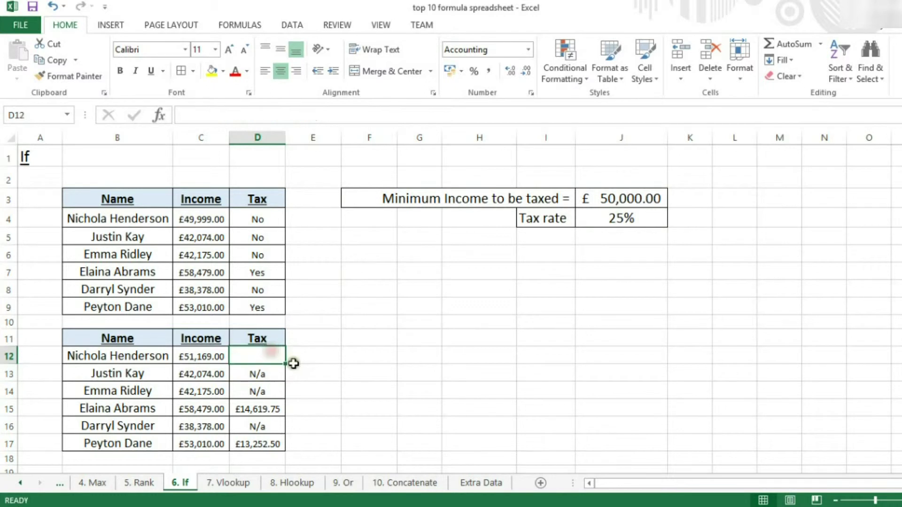
Enter =IF(C12>=$J$3,C12*J4,"n/a") in D12, giving £12,792.25.
text(=IF)
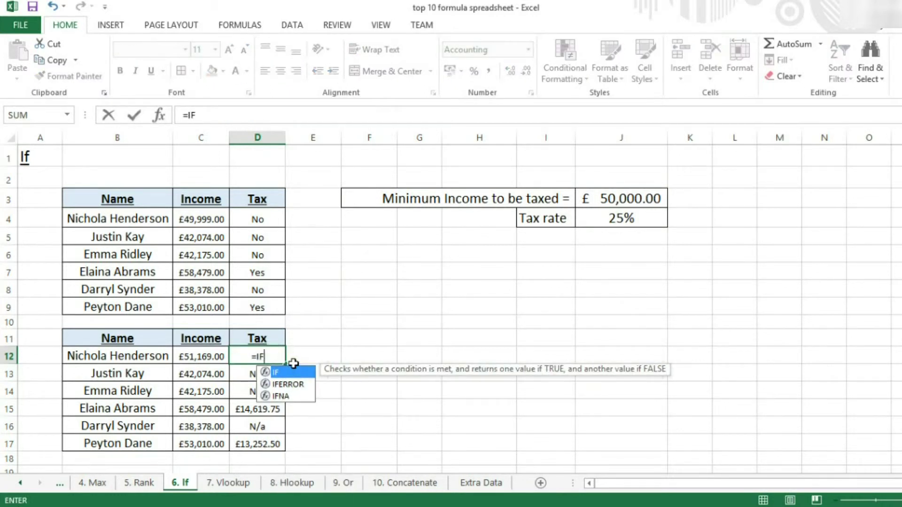
text(()
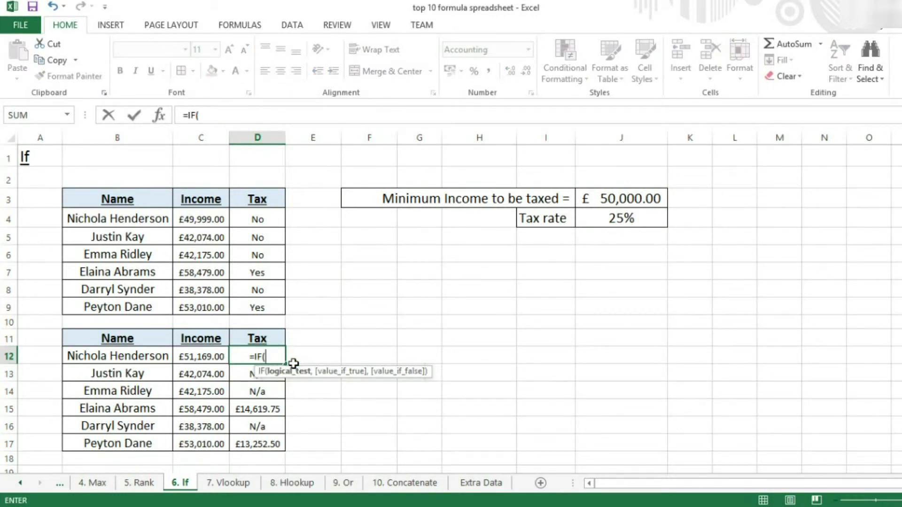
click(213, 357)
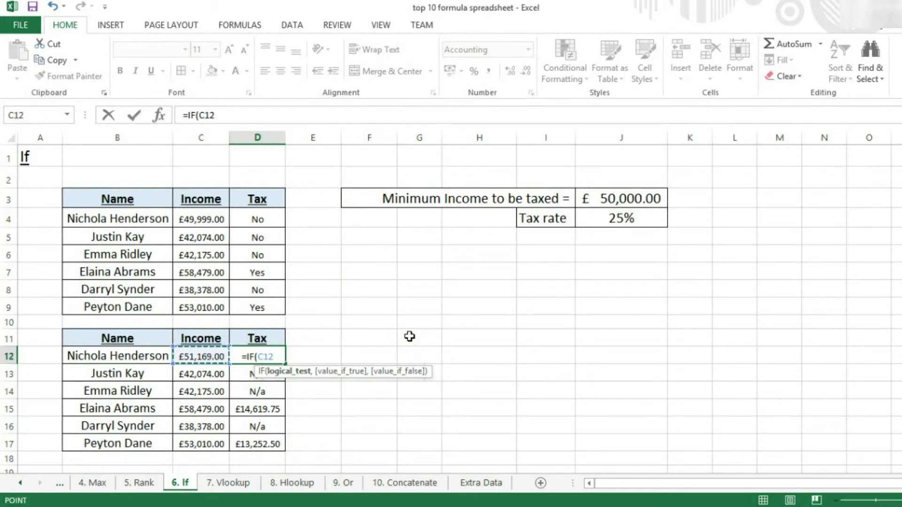
text(>=)
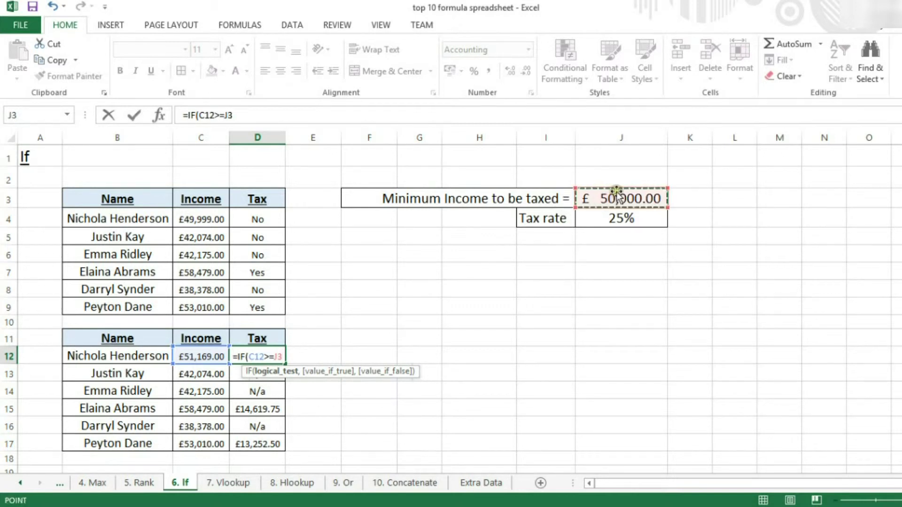
key(F4)
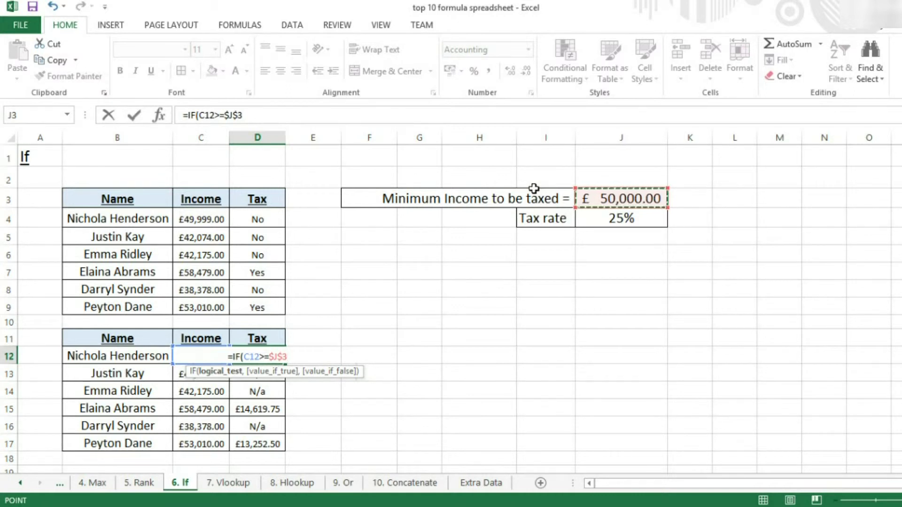
text(,)
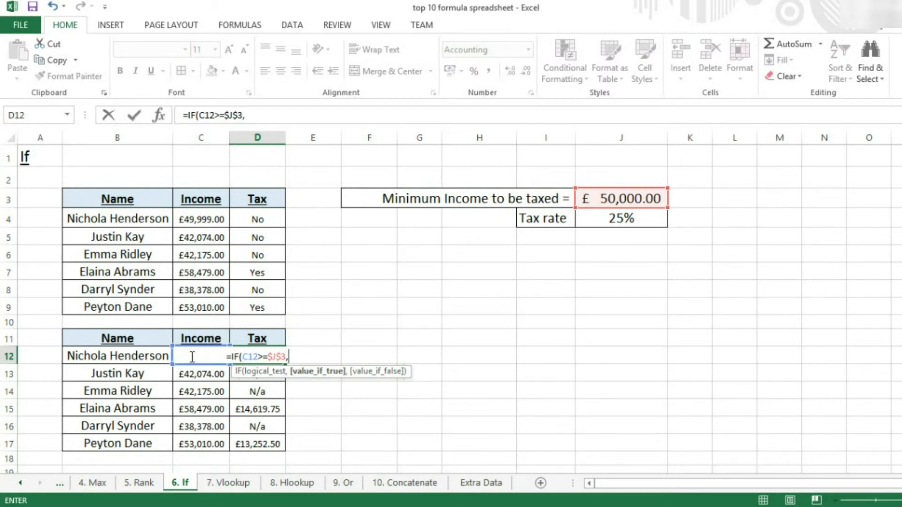
text(C)
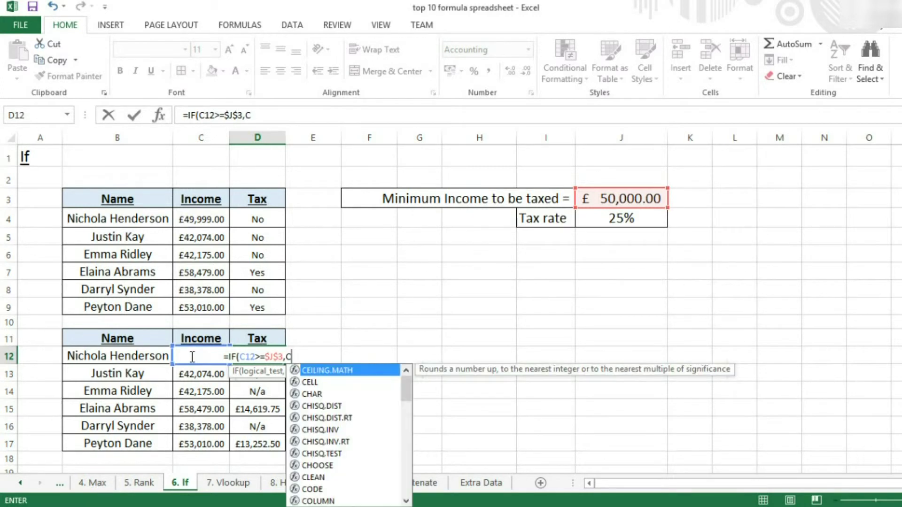
text(12)
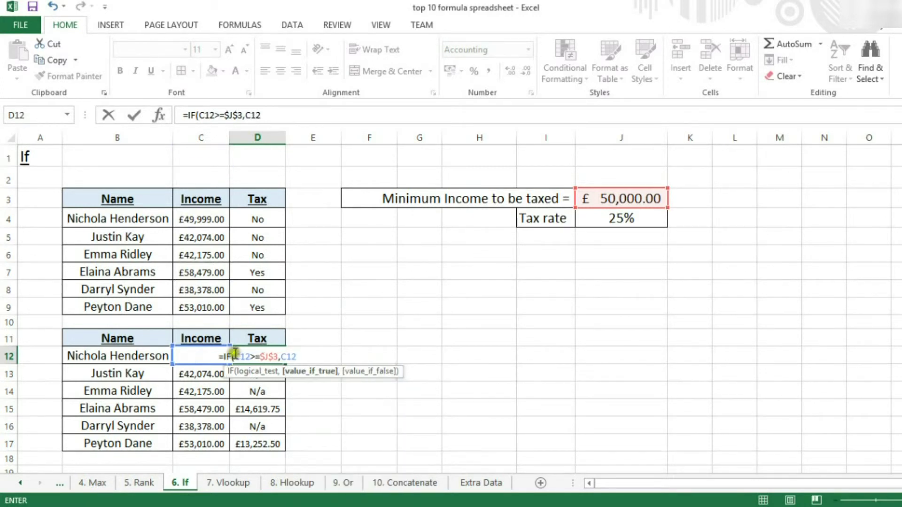
text(*)
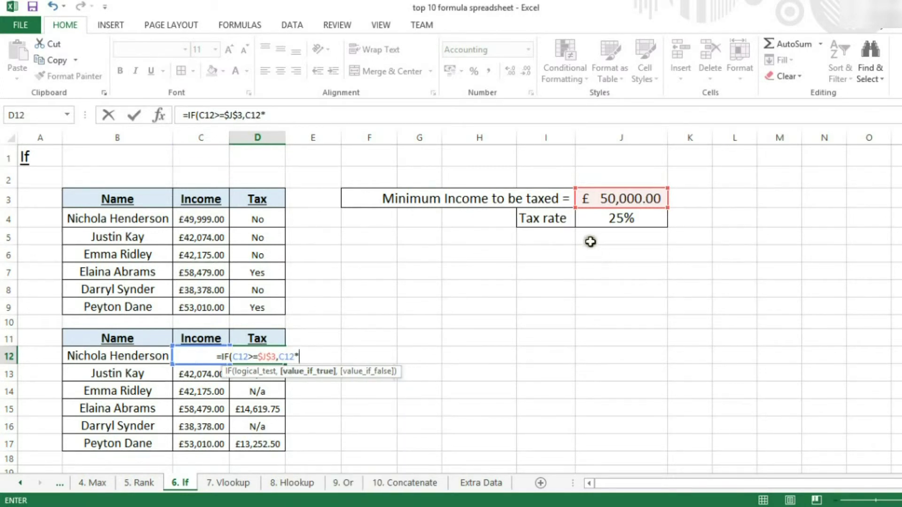
click(596, 221)
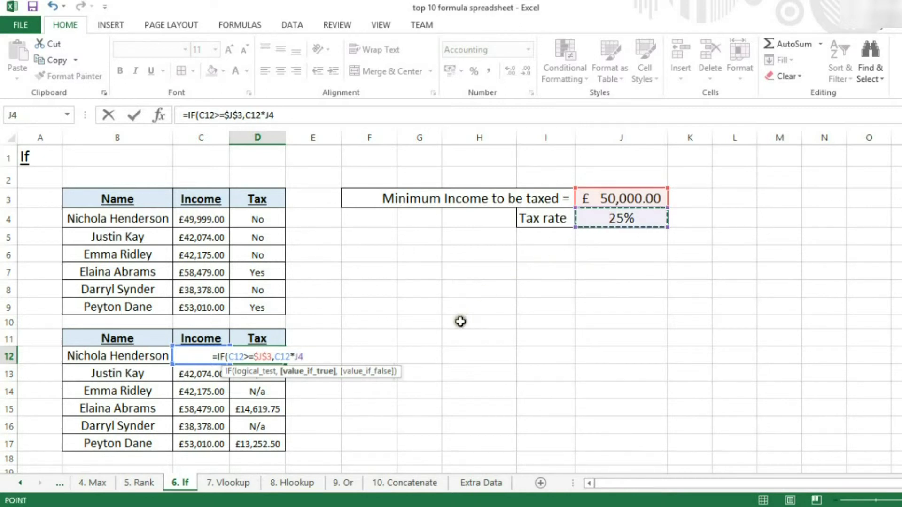
text(,)
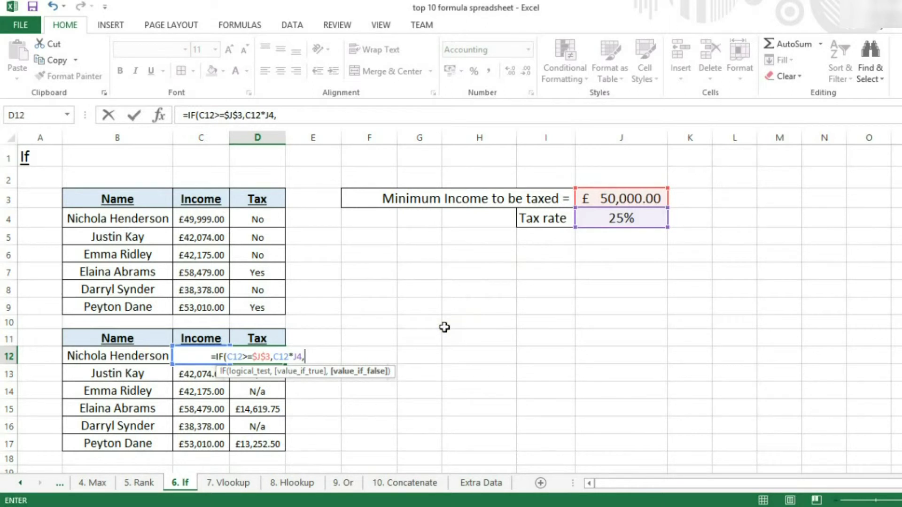
text("n/a")
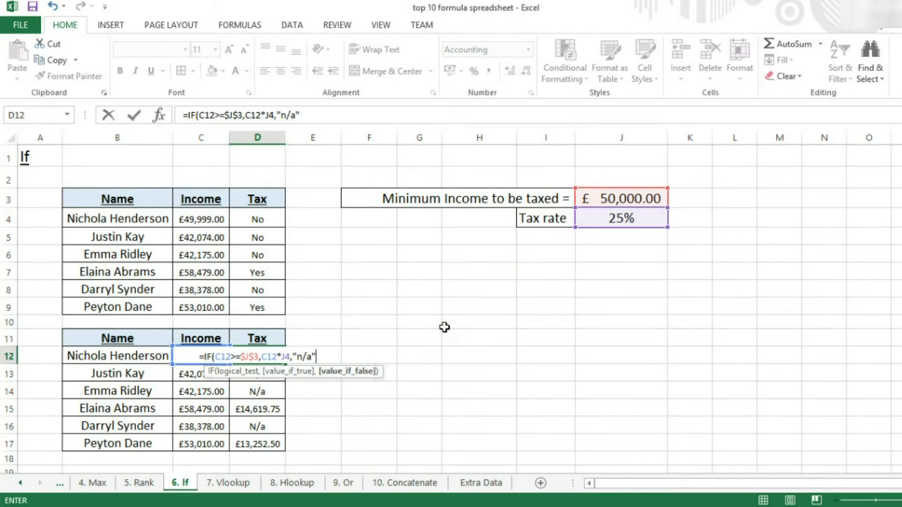
text())
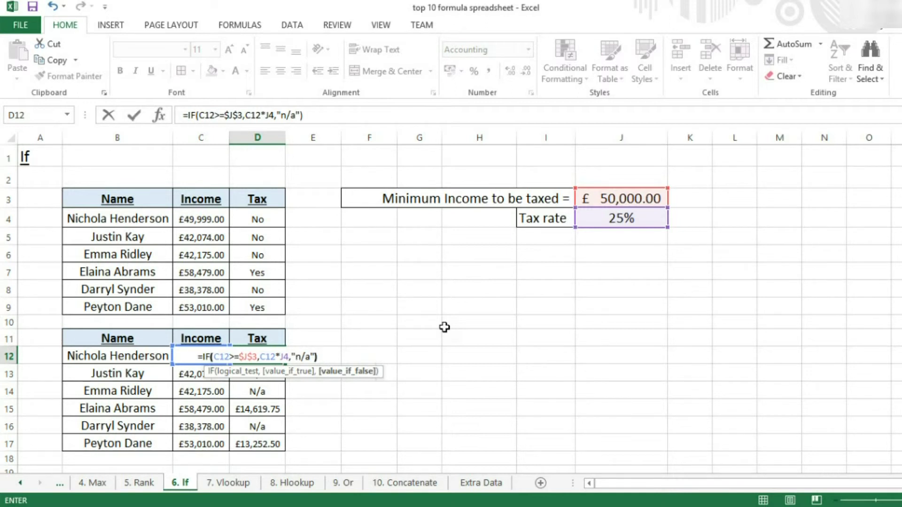
key(Return)
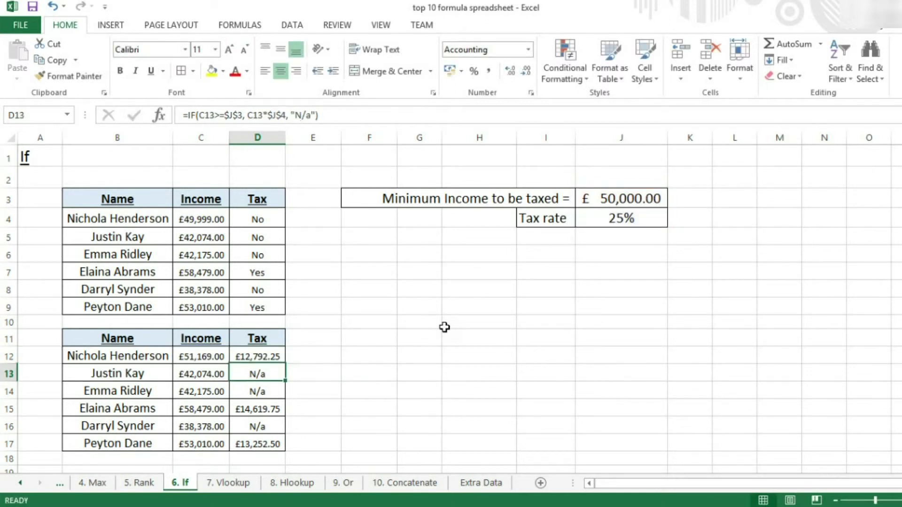
Set the tax rate in J4 to 10% and select D12:D17 to review the new tax amounts.
click(283, 358)
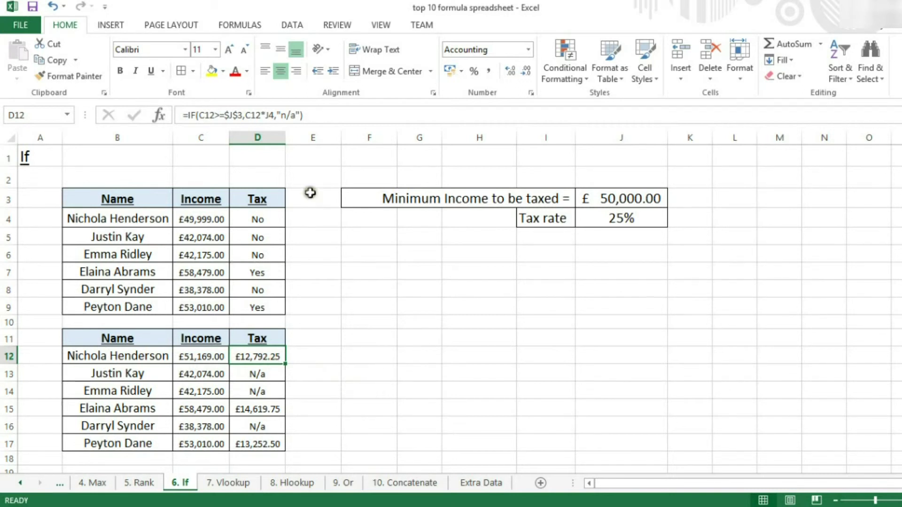
click(625, 196)
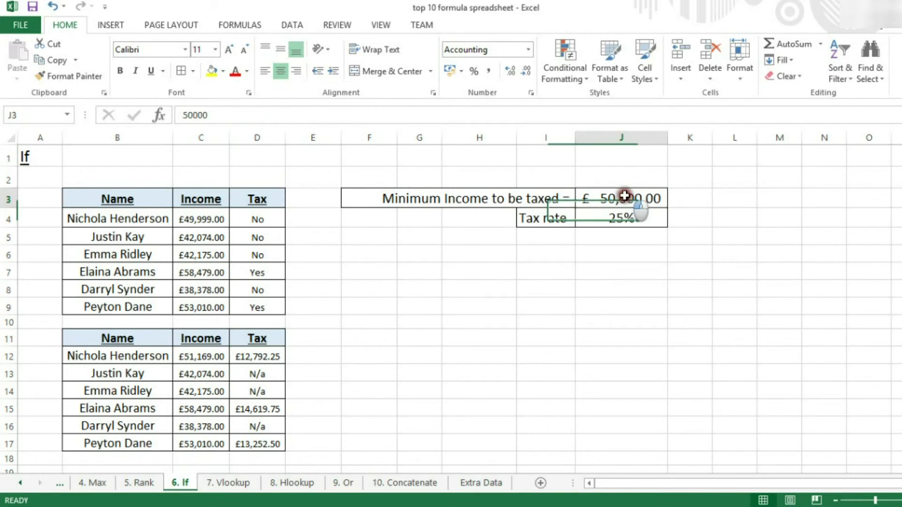
click(646, 219)
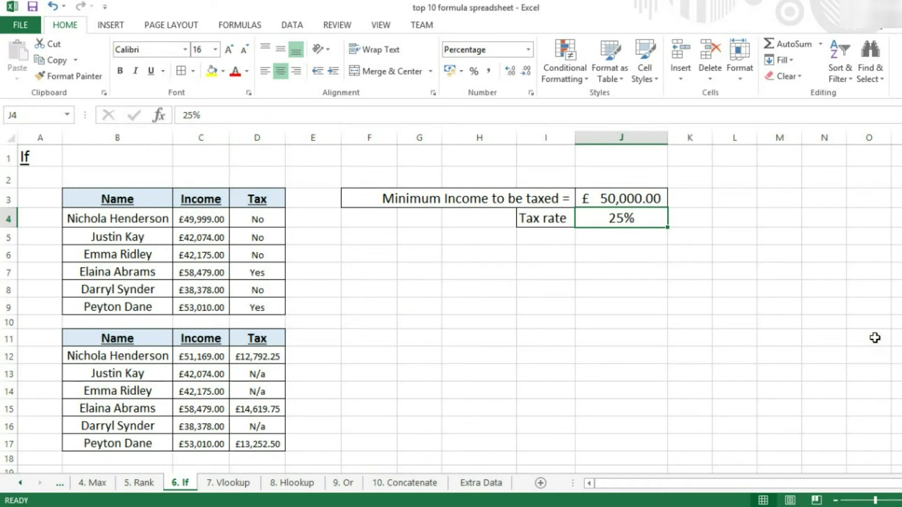
text(0.1)
key(Return)
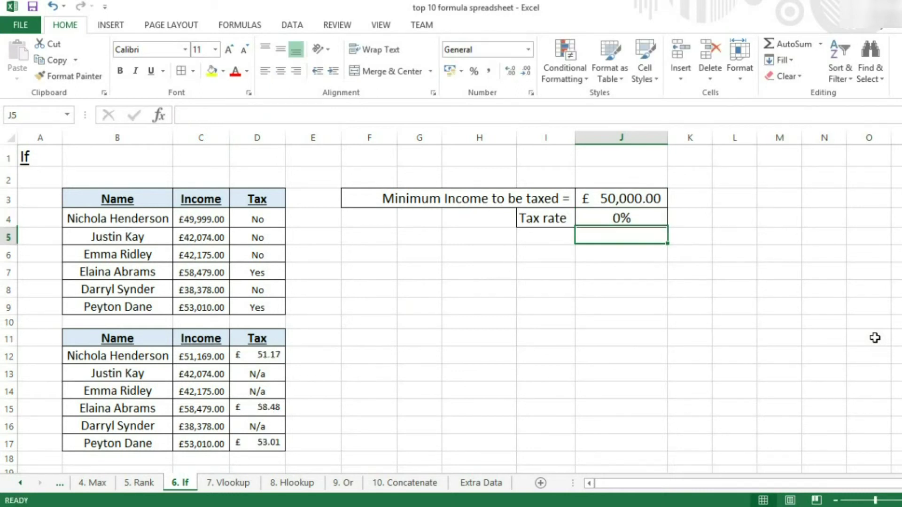
click(616, 221)
text(10)
key(Return)
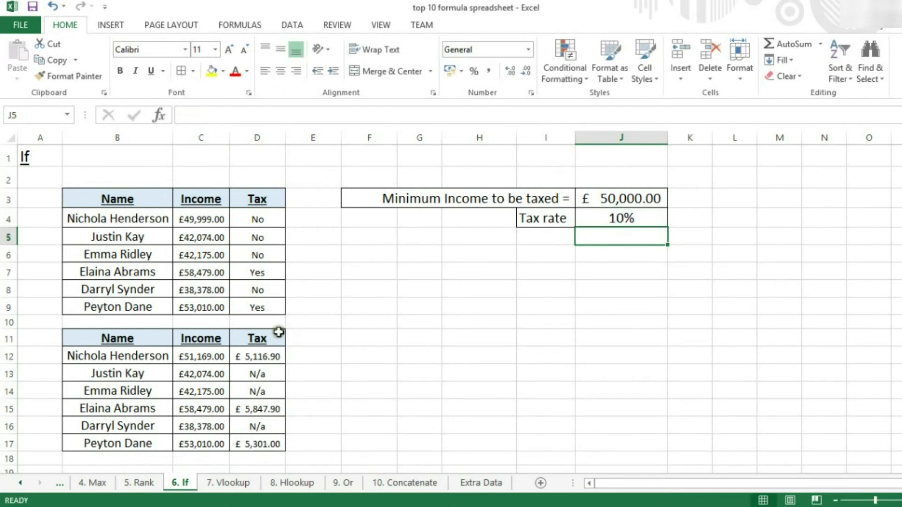
drag(267, 357, 269, 448)
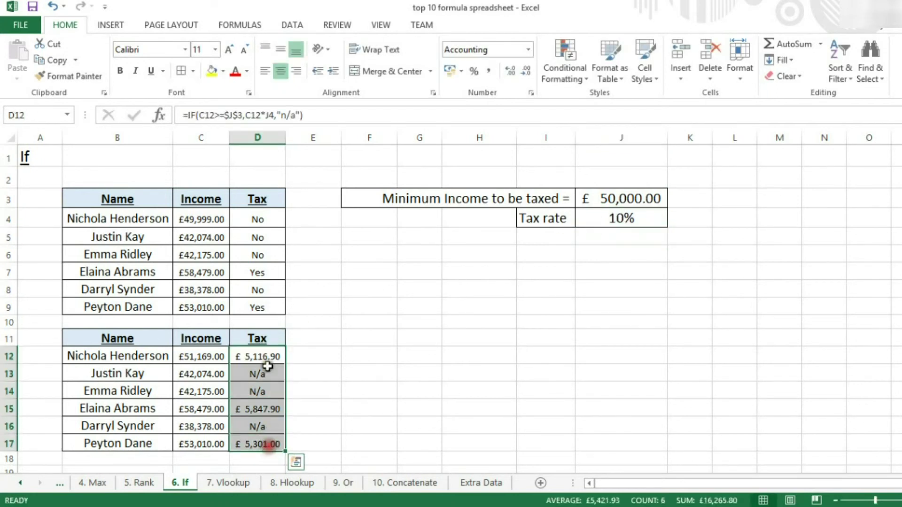